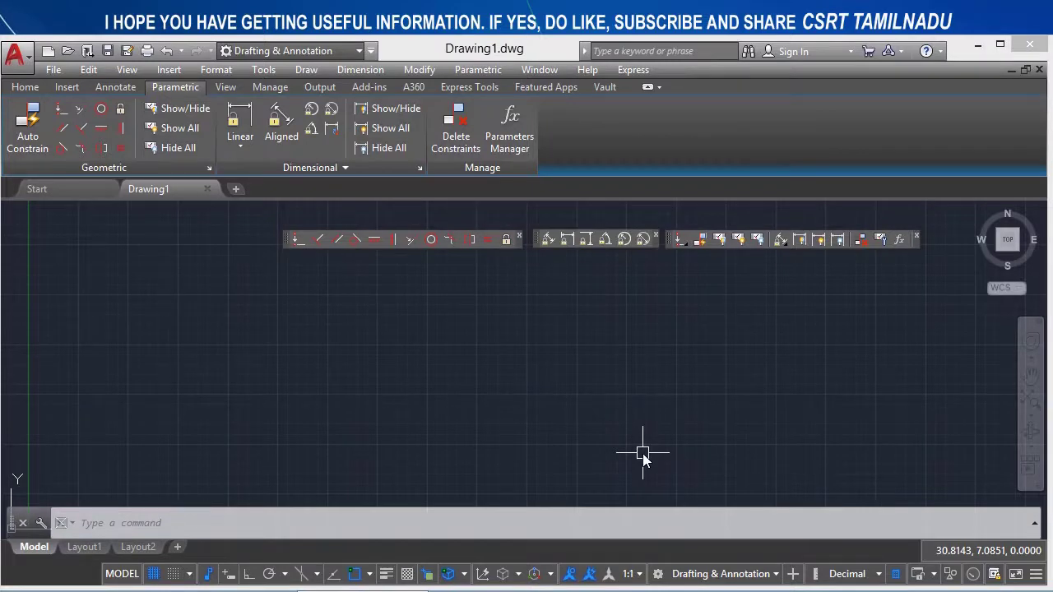
Step: Add the single-line text 'GCVERTICAL' rotated at 20 degrees
click(573, 349)
click(502, 433)
text(TEXT)
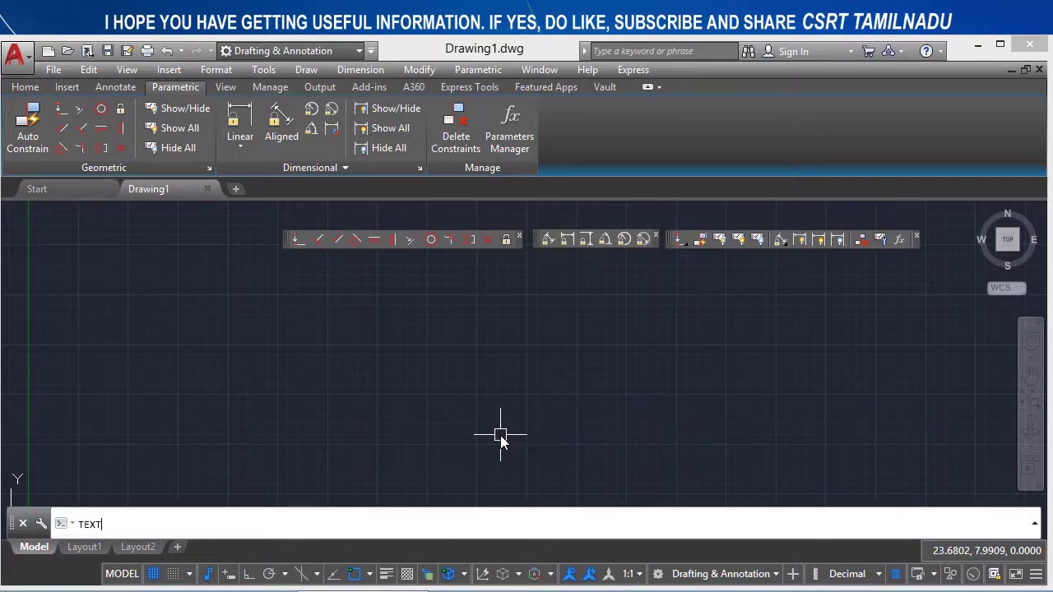
key(Return)
click(501, 435)
click(584, 360)
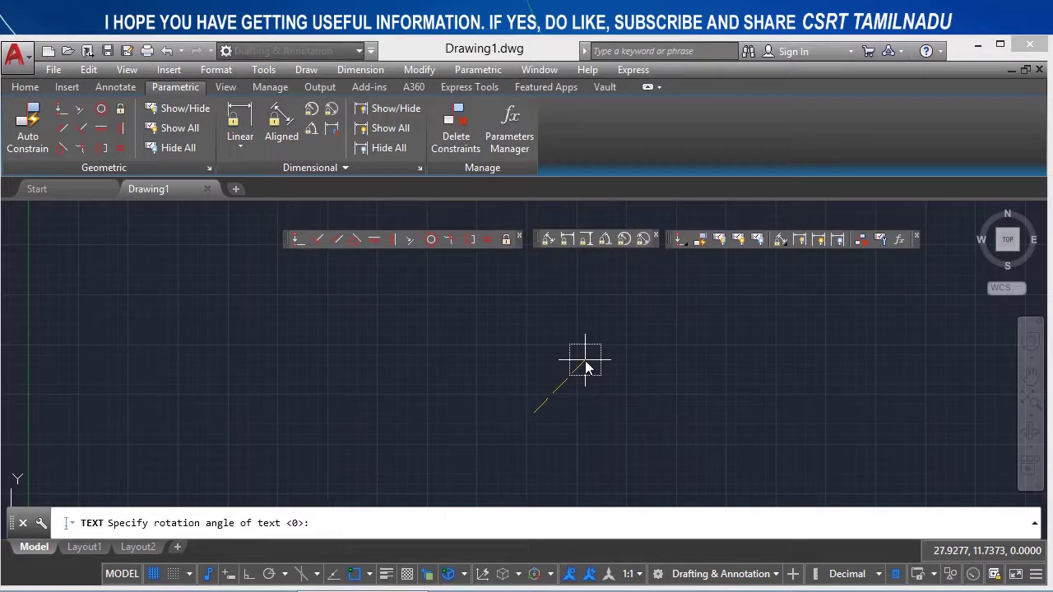
text(20)
key(Return)
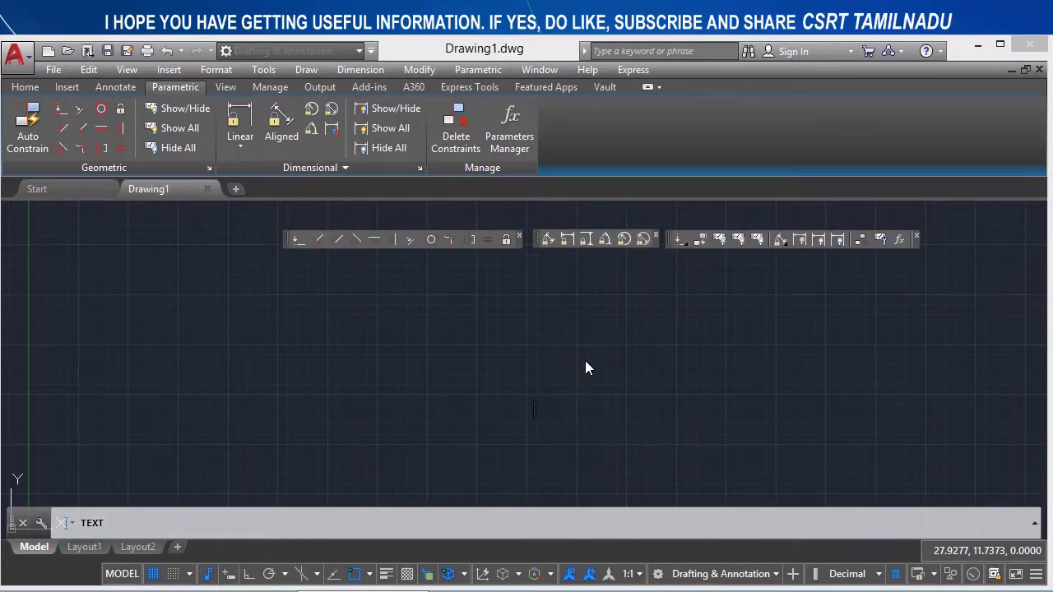
text(GCVERTI)
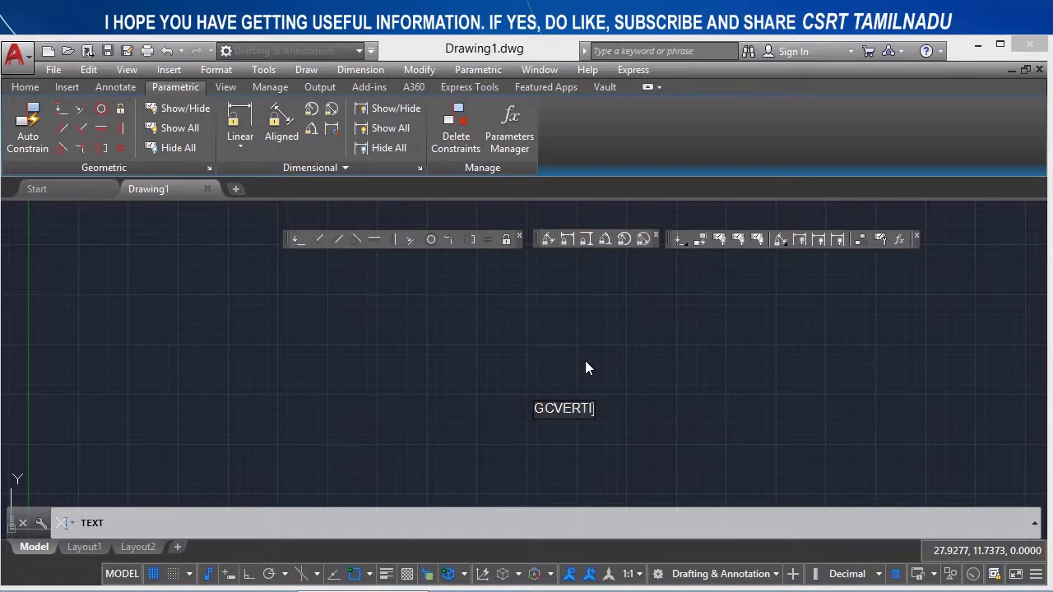
text(CAL)
key(Return)
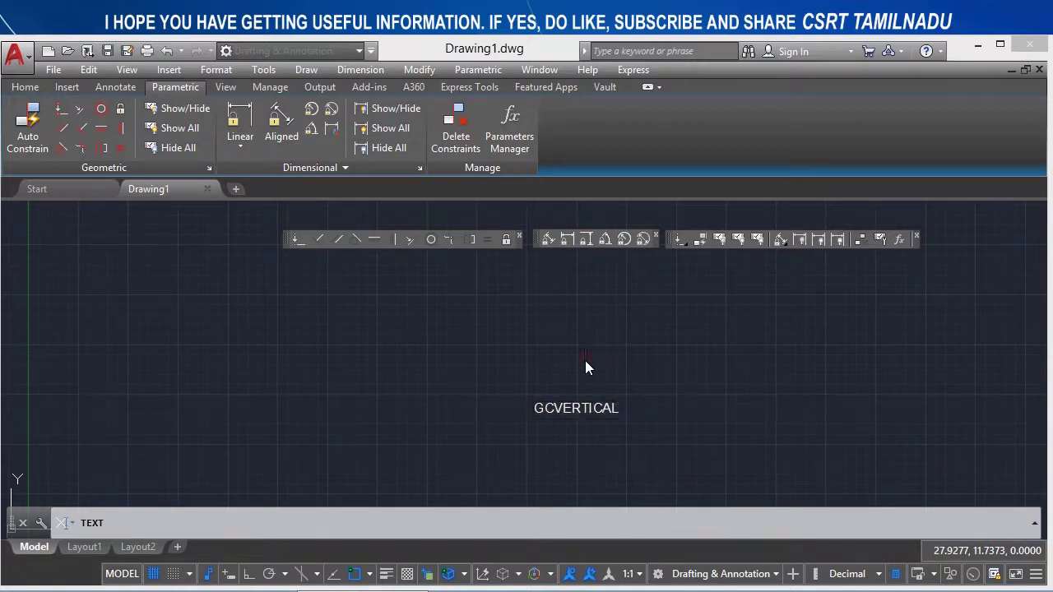
key(Return)
Step: Apply a Vertical geometric constraint so the GCVERTICAL text stands upright
scroll(527, 444, up, 5)
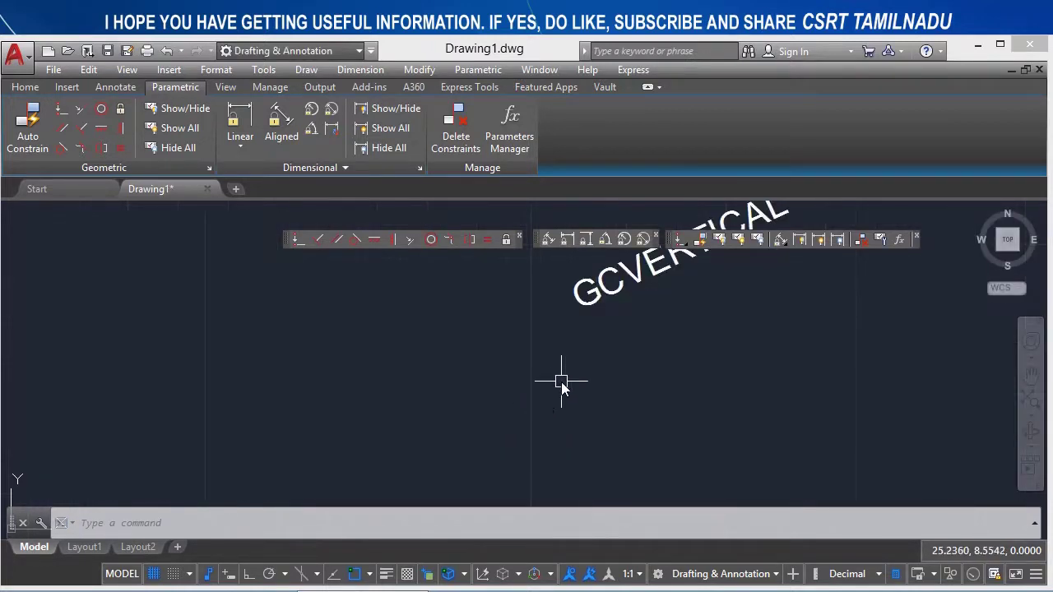
middle_drag(561, 382, 458, 510)
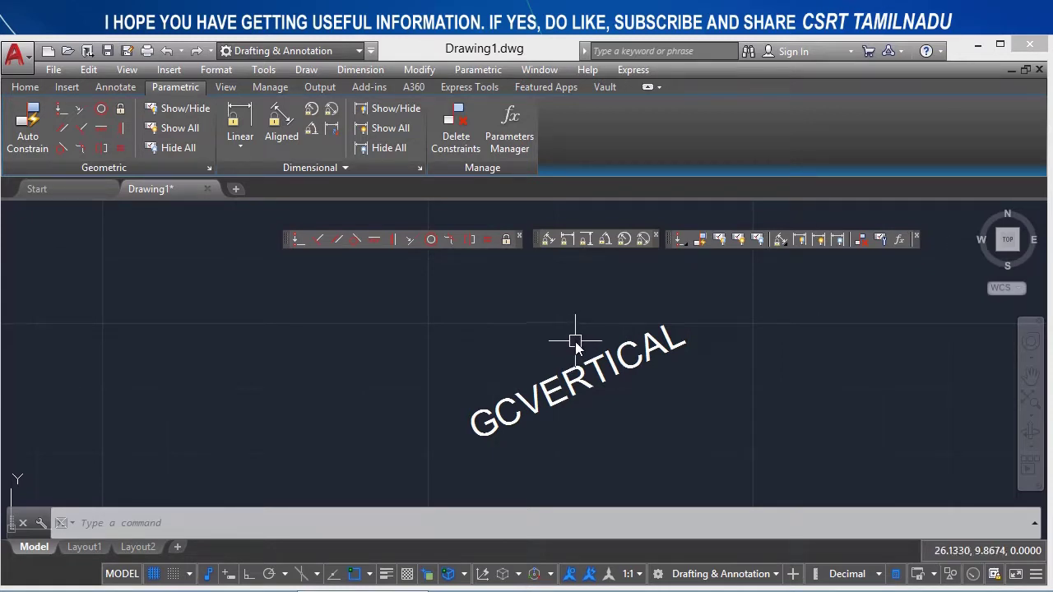
click(393, 242)
click(512, 423)
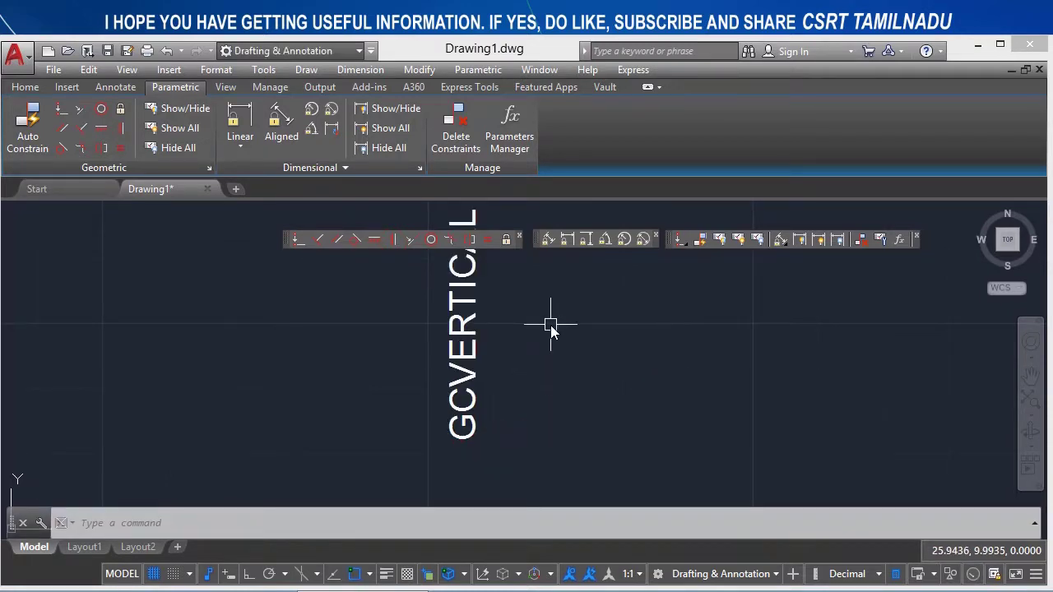
middle_drag(550, 325, 552, 404)
scroll(548, 376, down, 2)
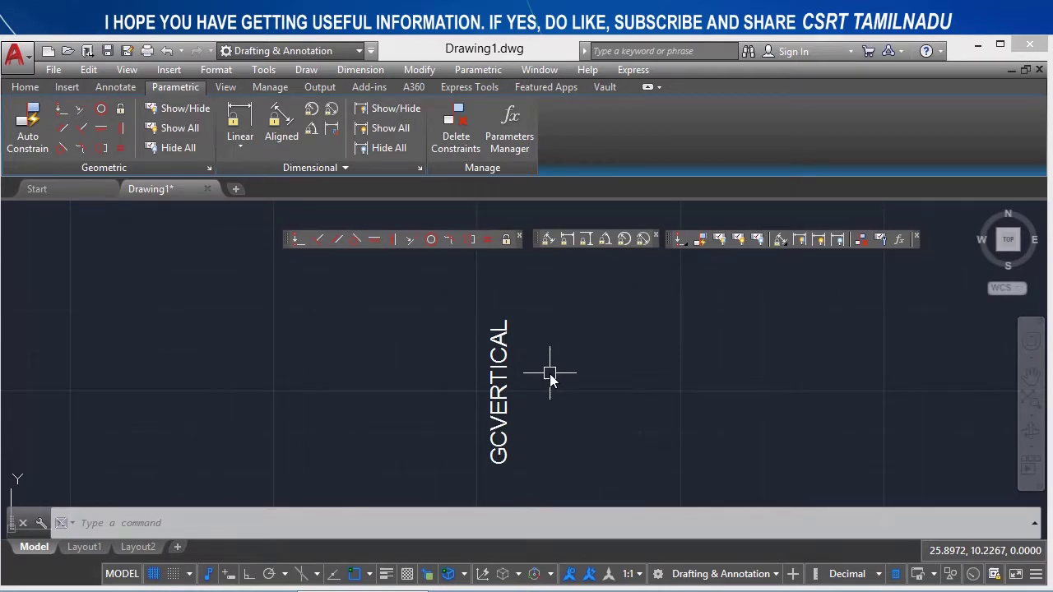
text(GCVE)
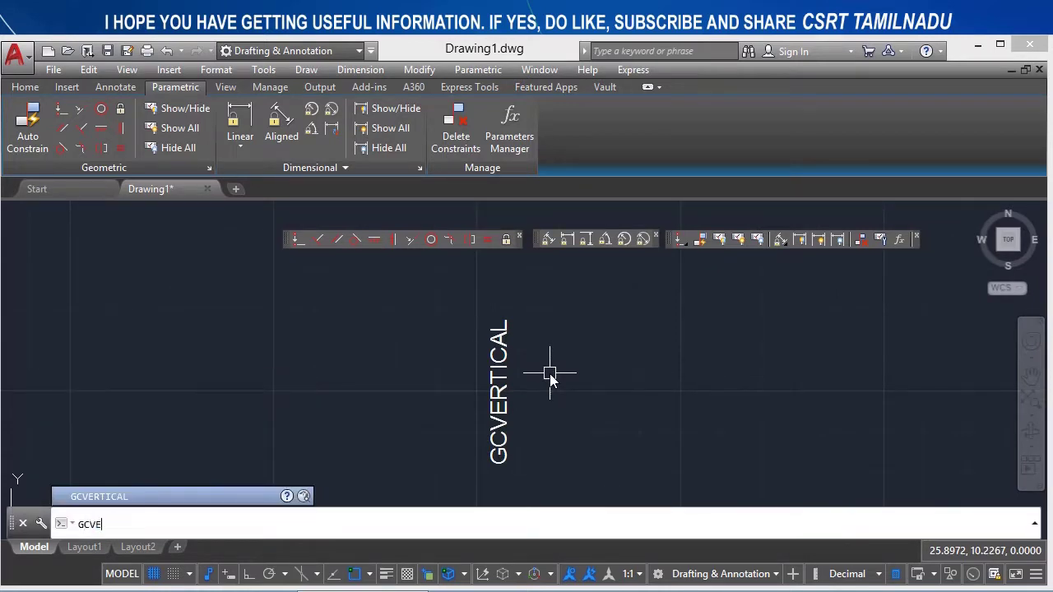
text(AL)
key(Escape)
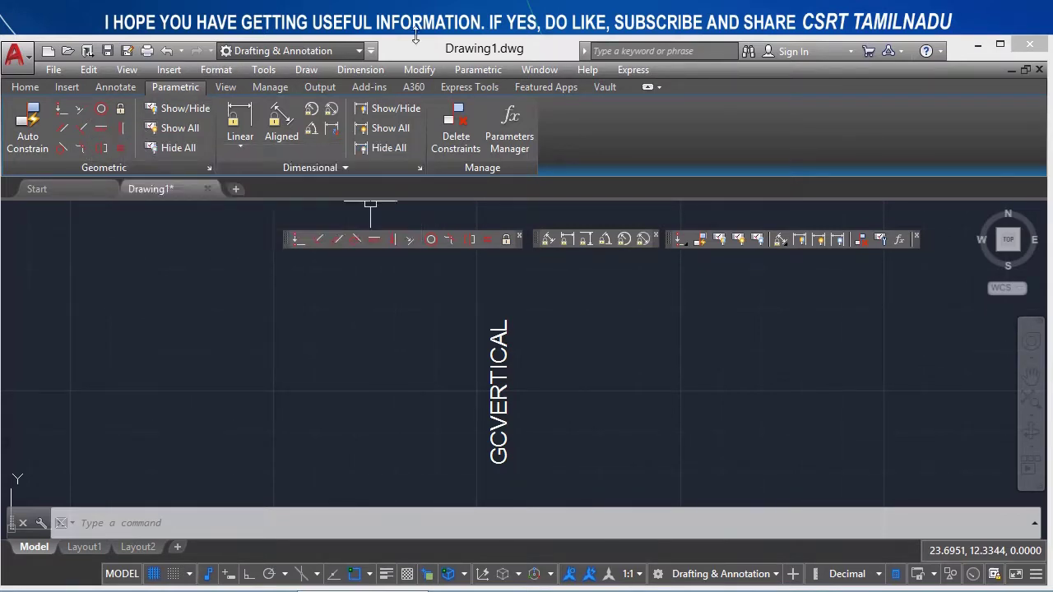
click(477, 70)
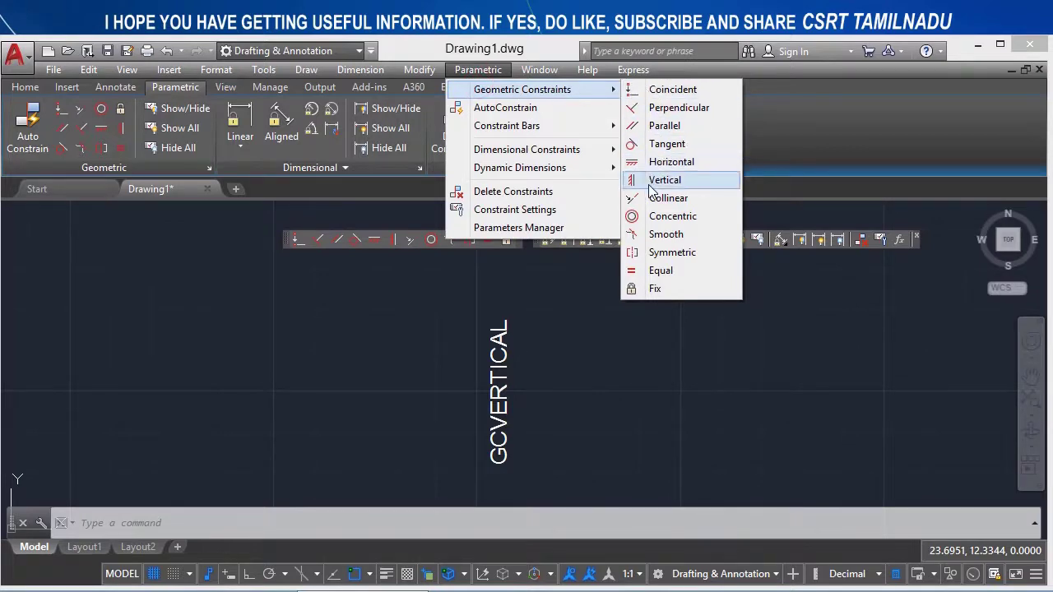
click(360, 312)
click(302, 387)
middle_drag(228, 362, 731, 381)
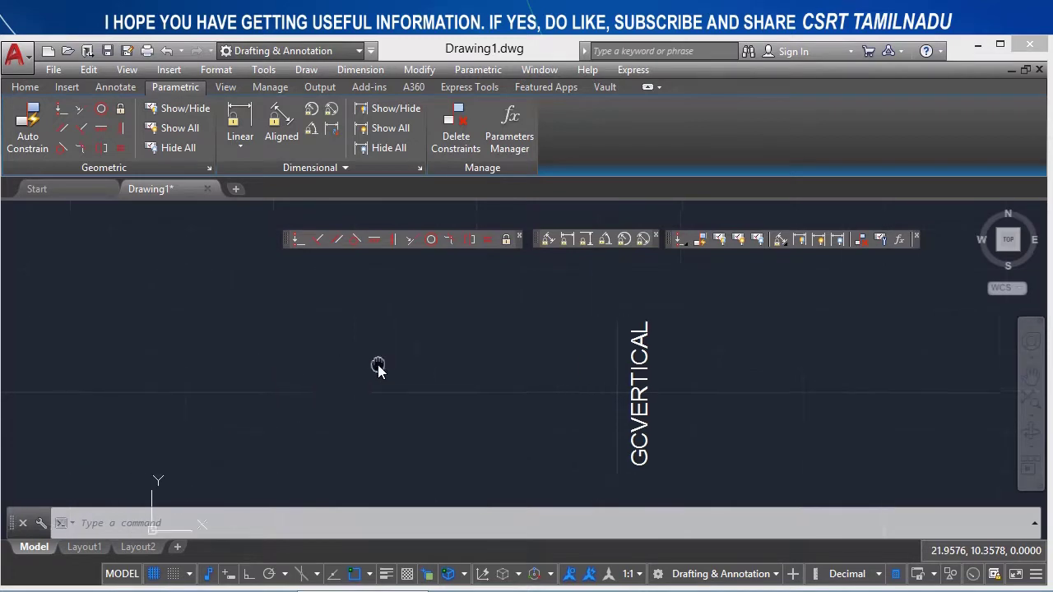
middle_drag(641, 348, 751, 381)
click(732, 377)
click(490, 451)
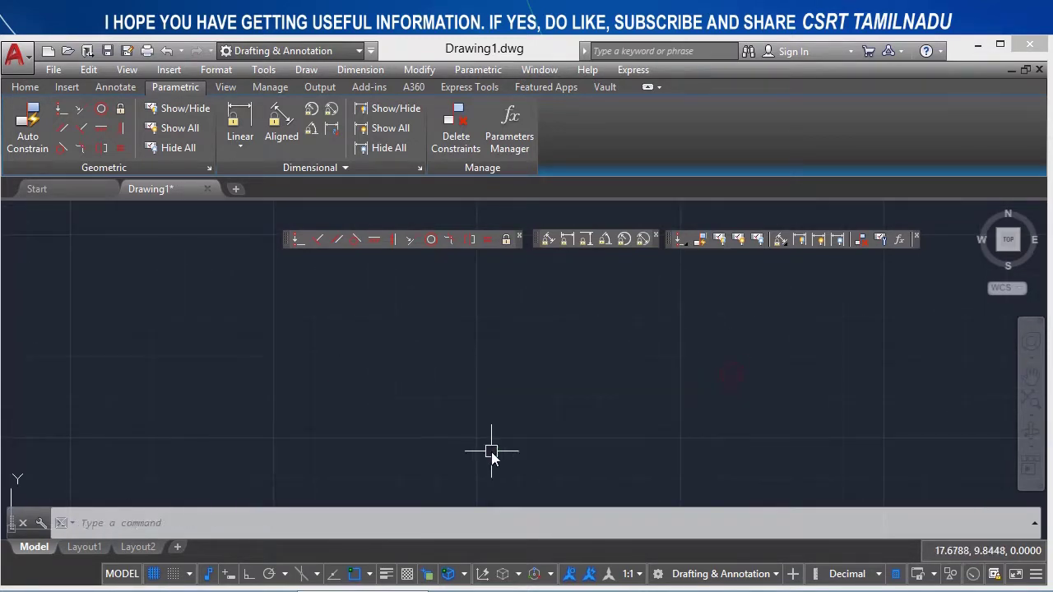
Step: Draw a diagonal line rising from lower left to upper right
text(l)
key(Return)
click(377, 466)
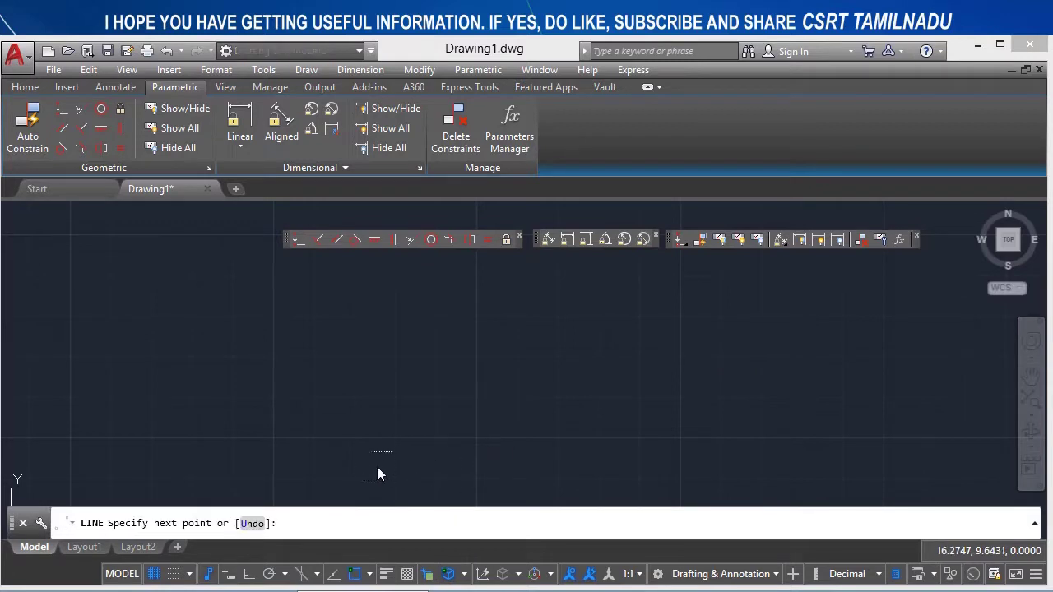
click(533, 335)
key(Return)
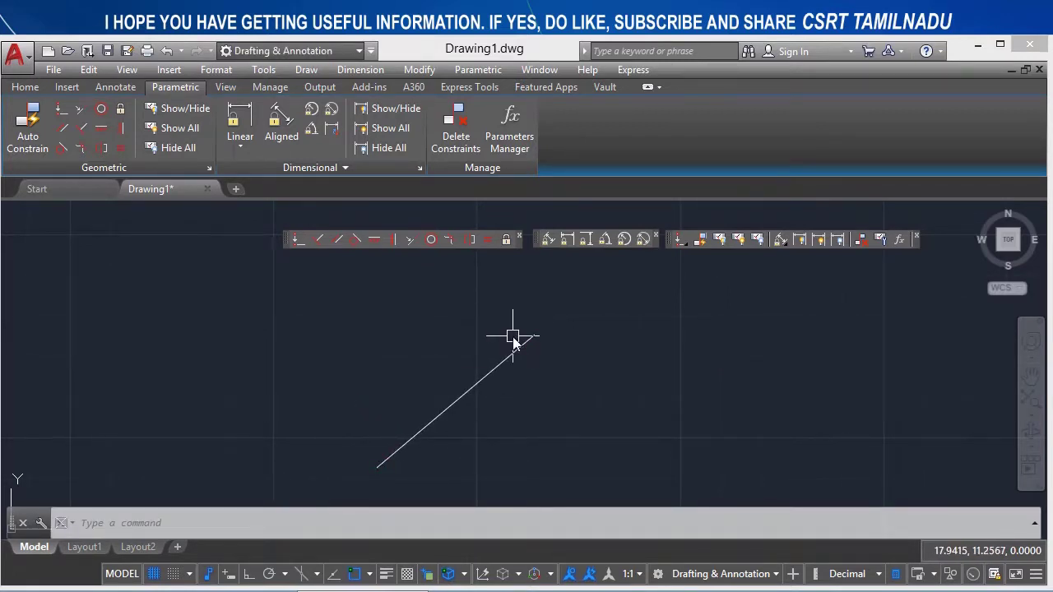
Step: Make the diagonal line vertical with the GCVERTICAL constraint
text(GCV)
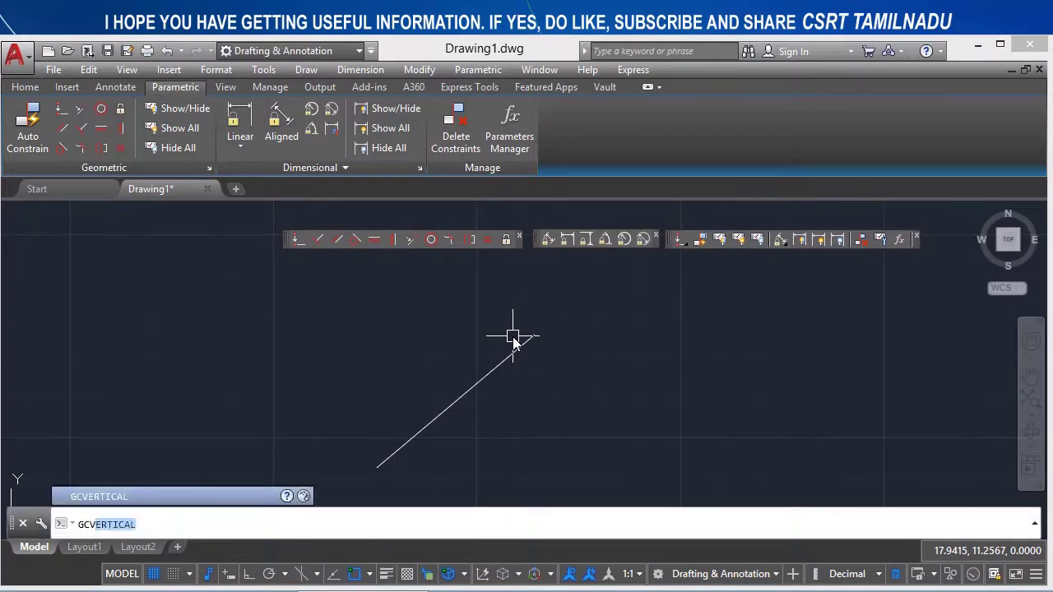
key(Return)
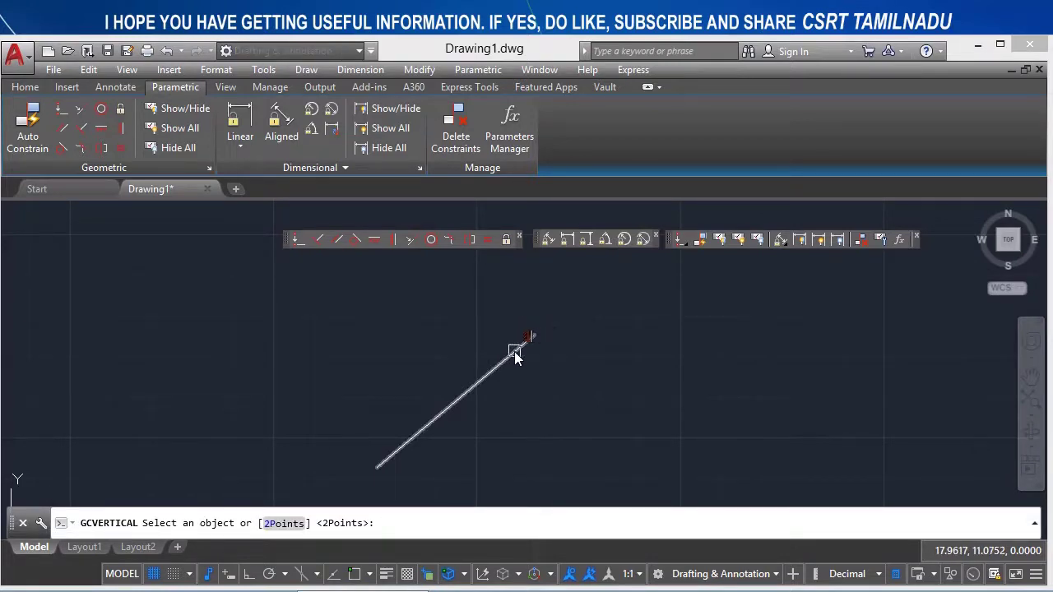
click(516, 351)
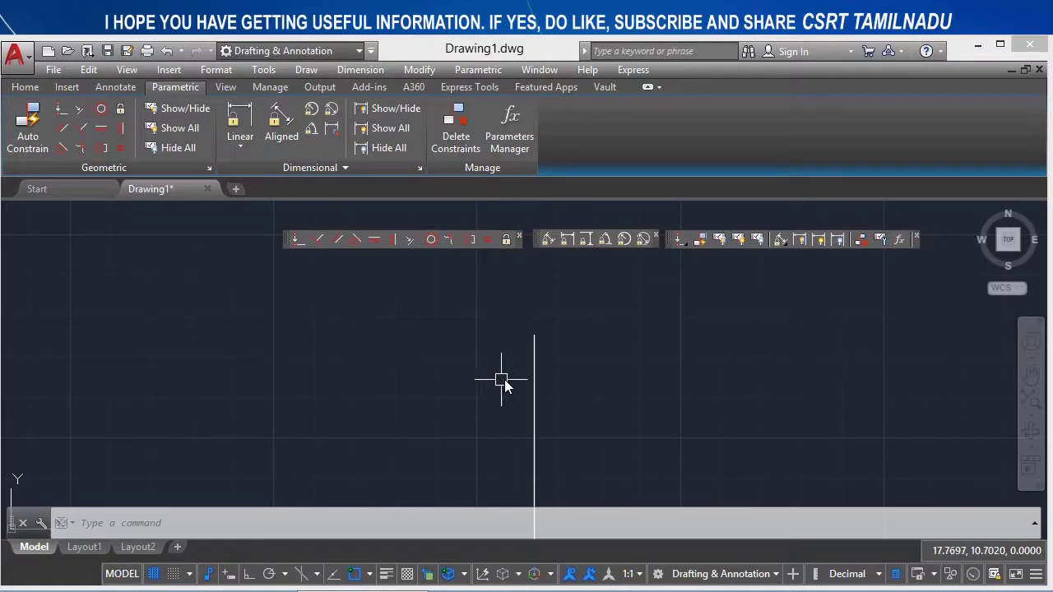
click(578, 375)
click(515, 398)
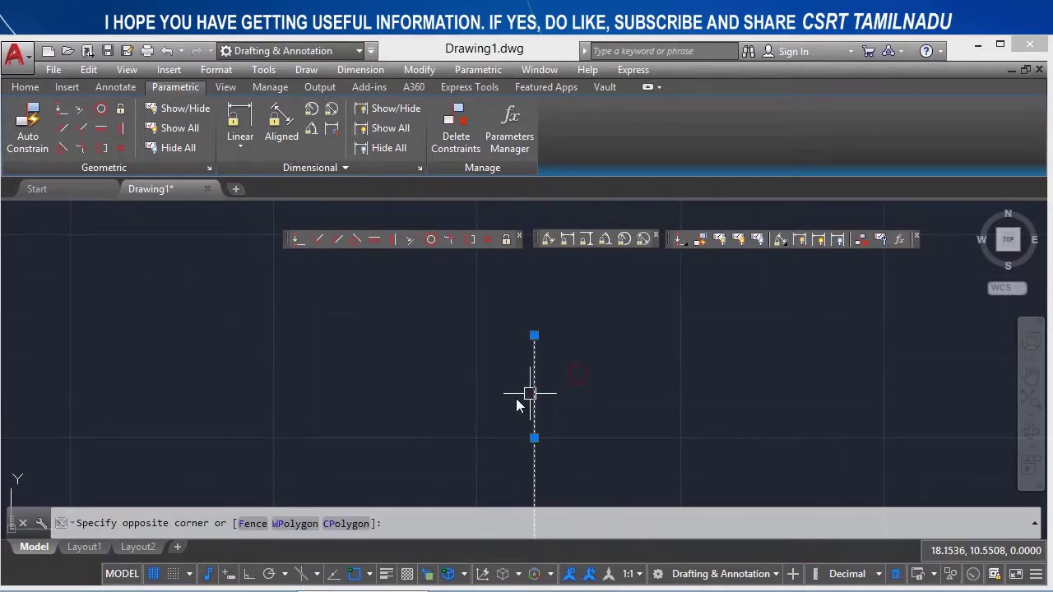
key(Return)
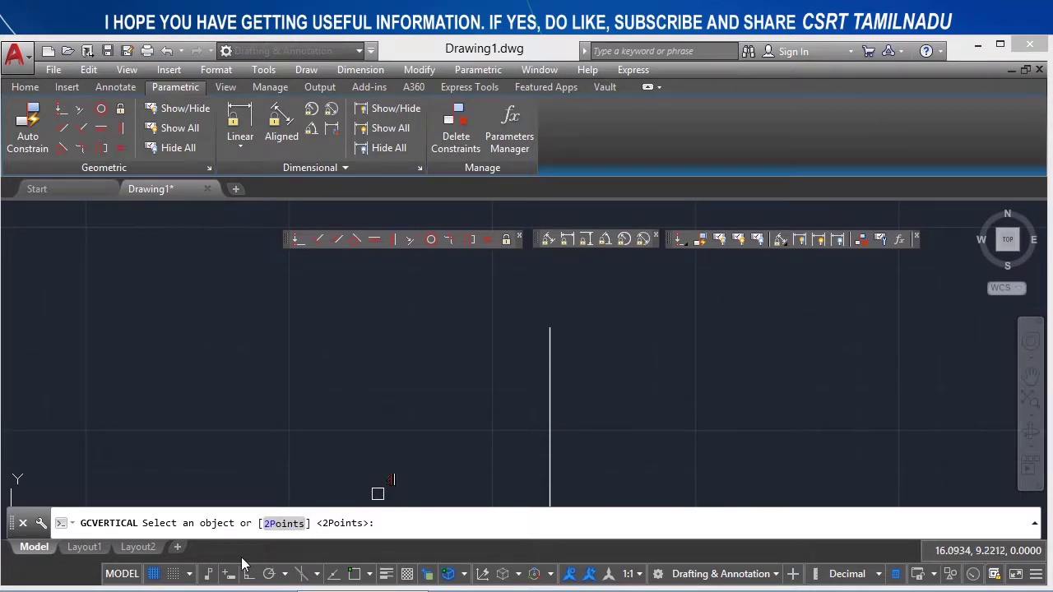
Step: Draw a second line on the left, rising slightly toward the right
key(Escape)
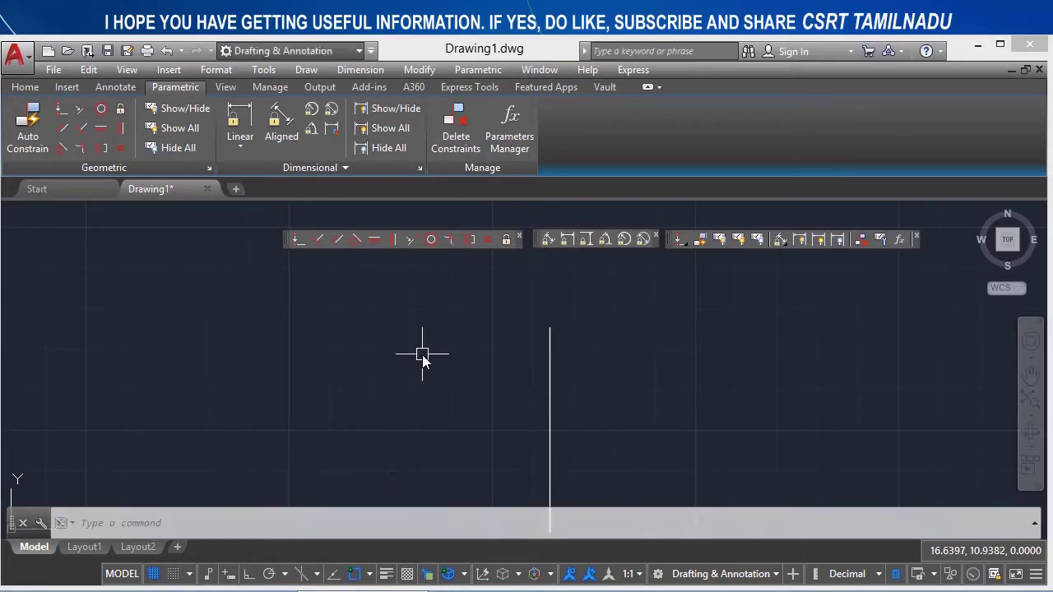
mouse_move(376, 364)
middle_down()
mouse_move(696, 388)
mouse_move(783, 421)
middle_up()
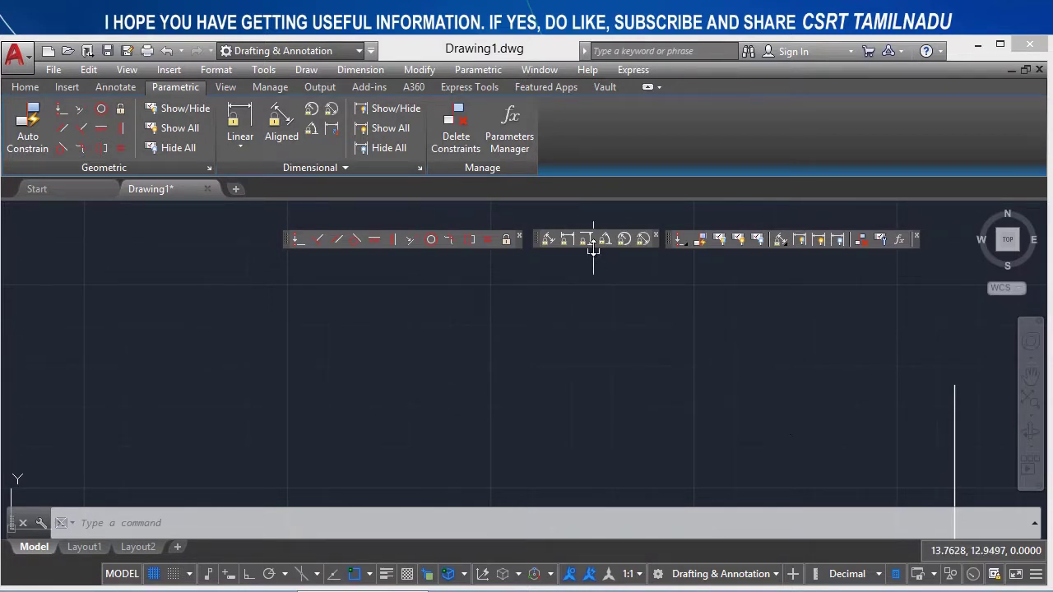
text(l)
key(Return)
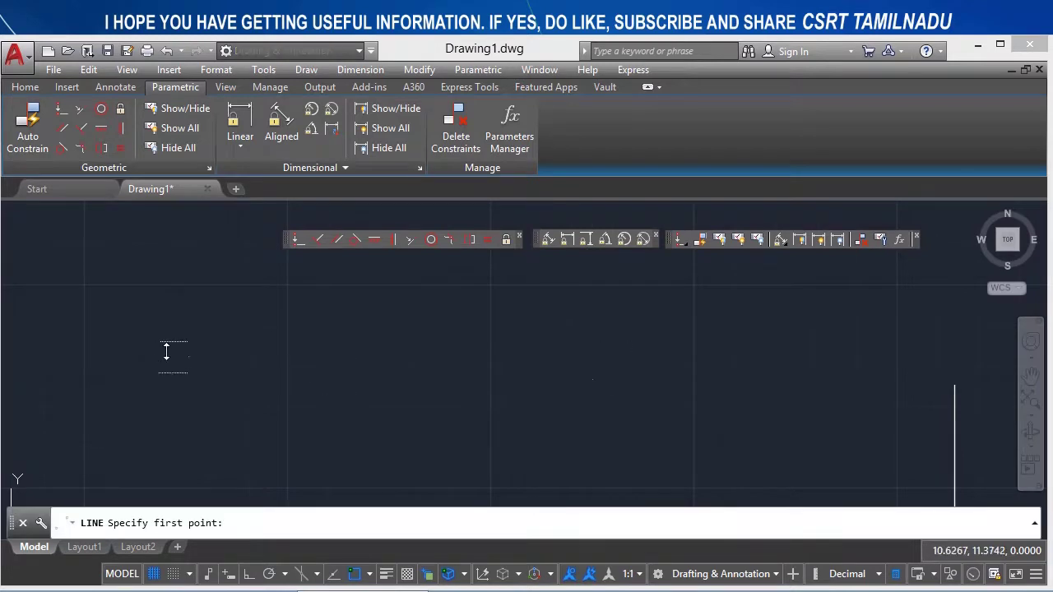
click(165, 349)
click(449, 317)
key(Return)
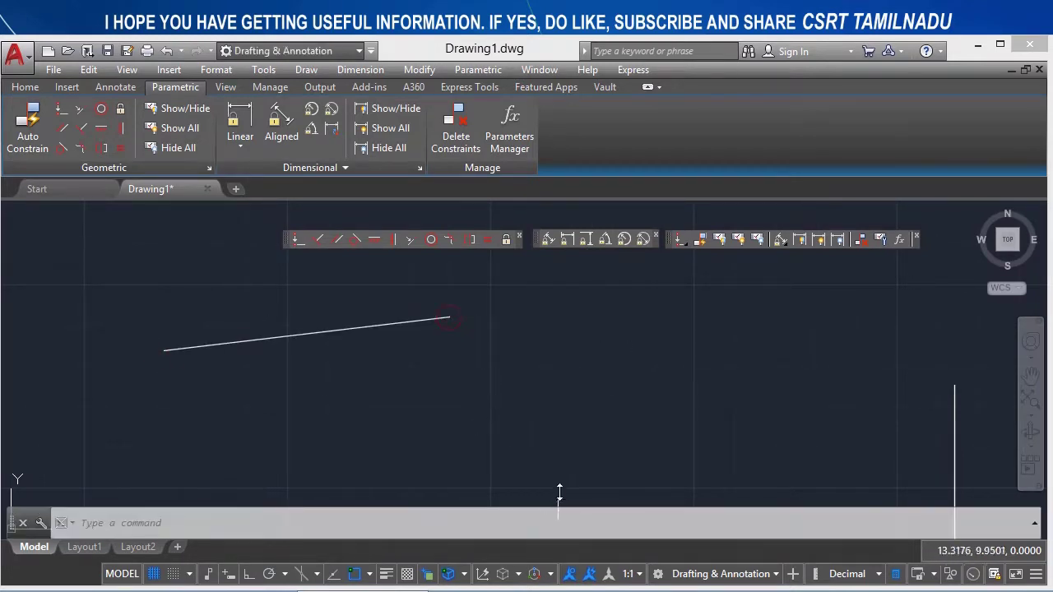
Step: Draw a circle just below the slanted line, beside the vertical one
text(c)
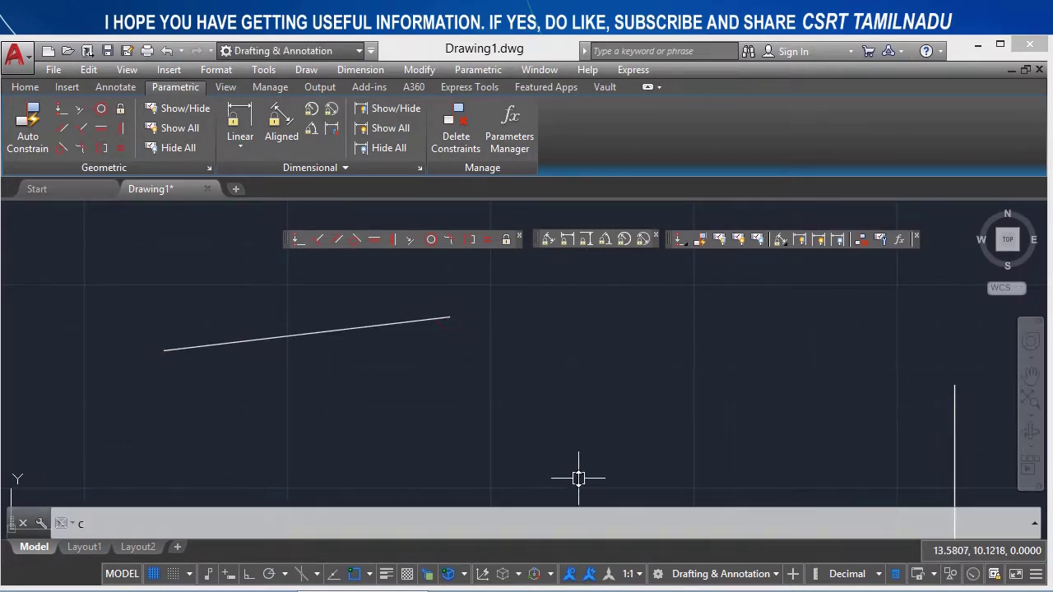
key(Return)
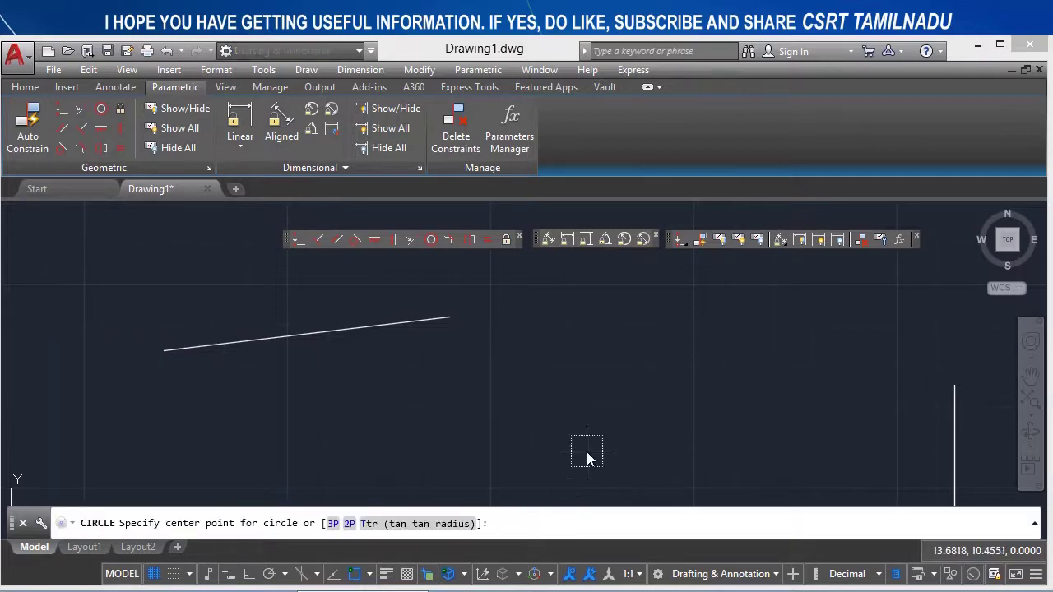
click(586, 451)
click(635, 452)
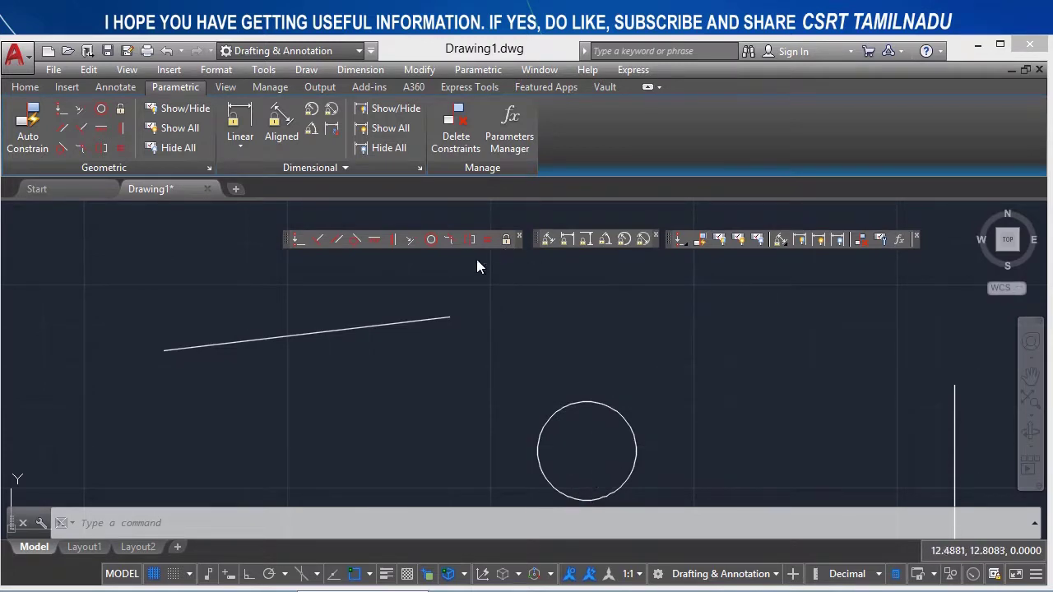
Step: Add a 2Points vertical constraint from the slanted line's right end to the circle's centre
click(396, 241)
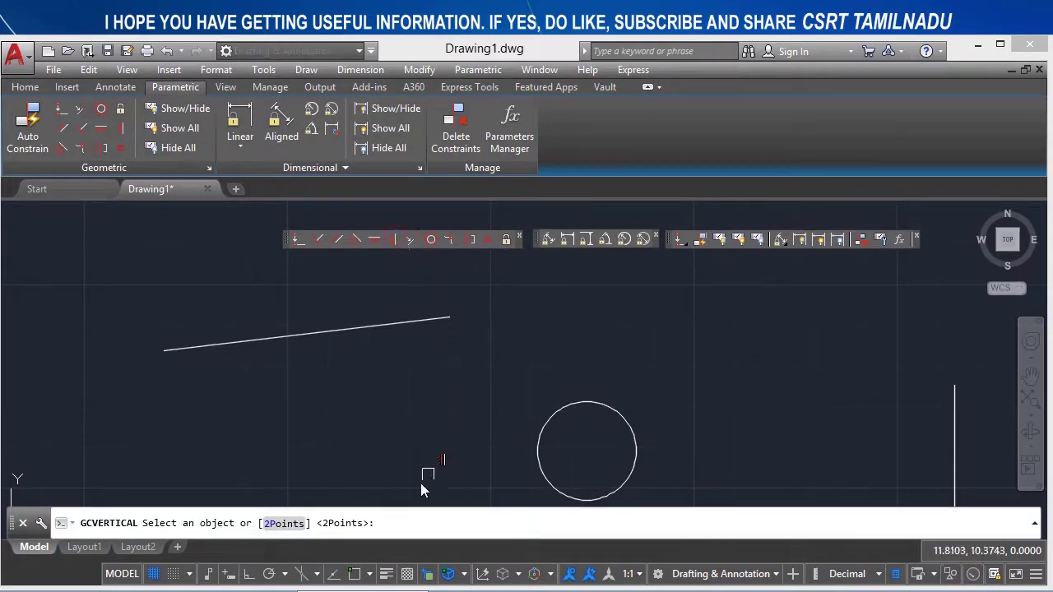
click(278, 527)
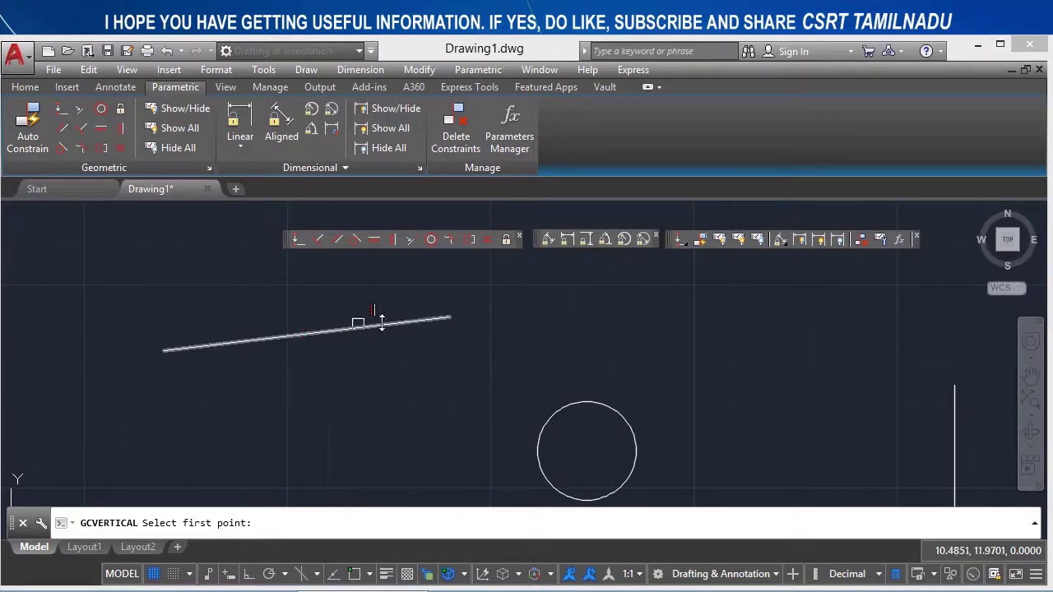
click(424, 322)
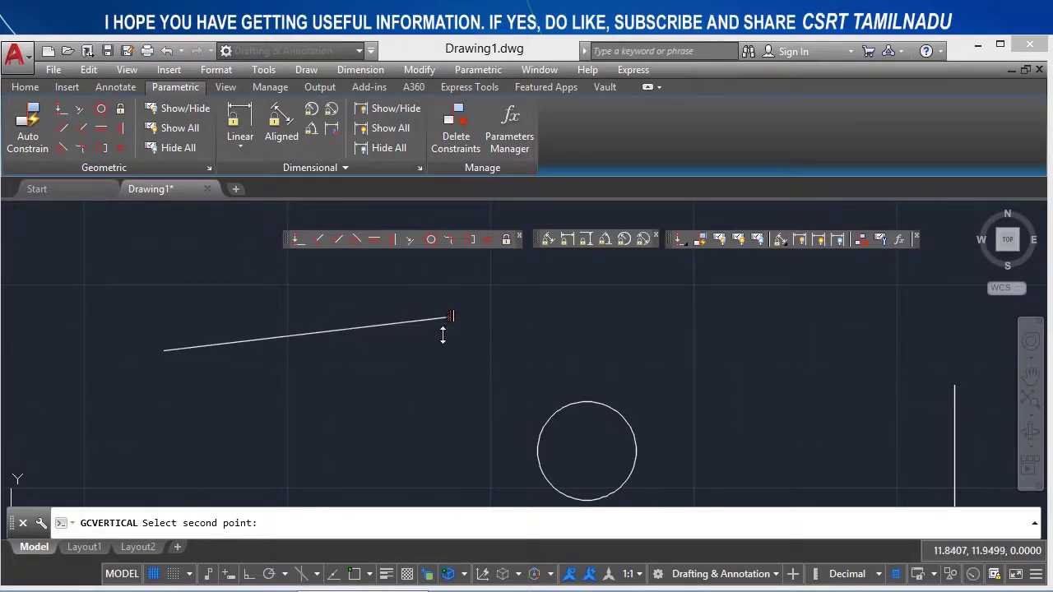
click(586, 451)
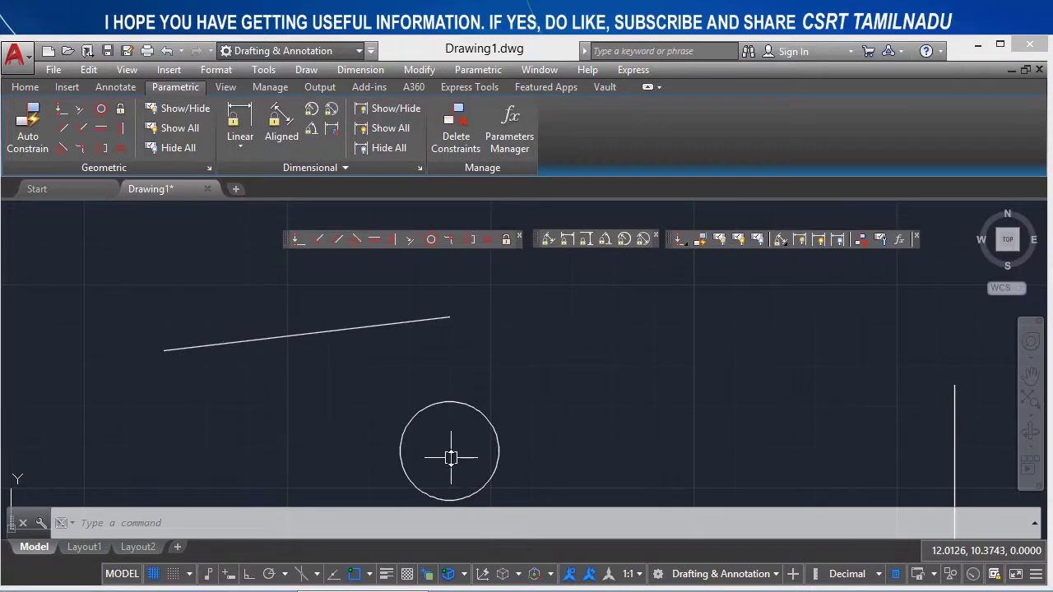
Step: Draw an Ortho test line from the slanted line's end down to the circle's centre
text(l)
key(Return)
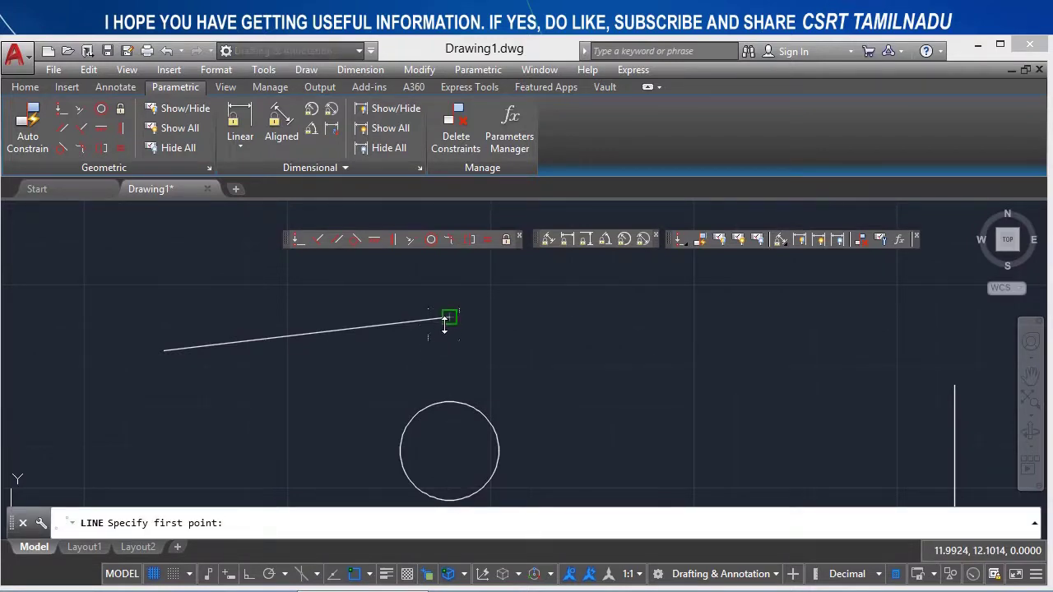
click(445, 320)
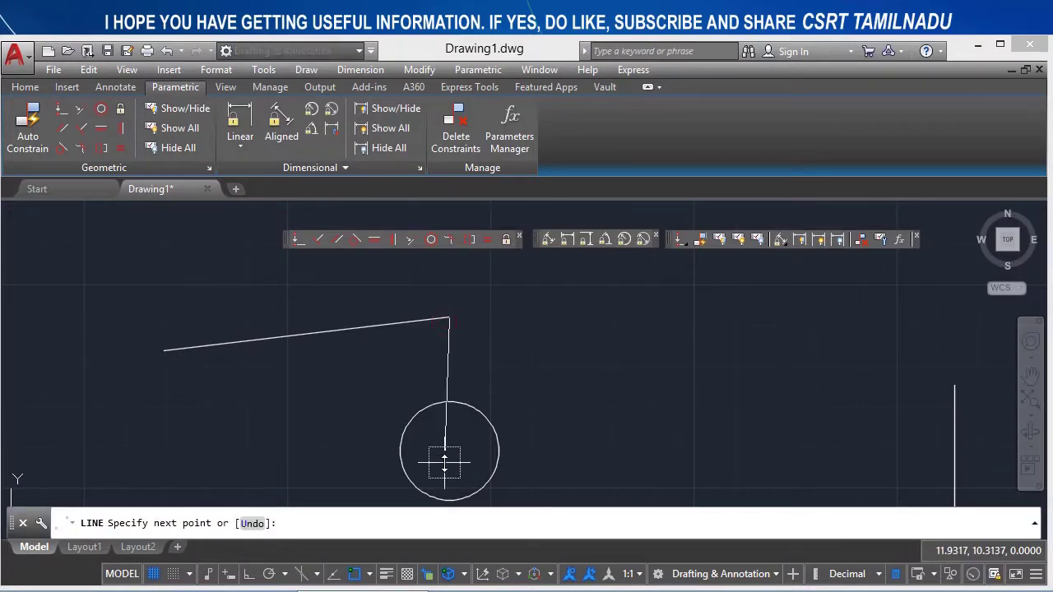
key(F8)
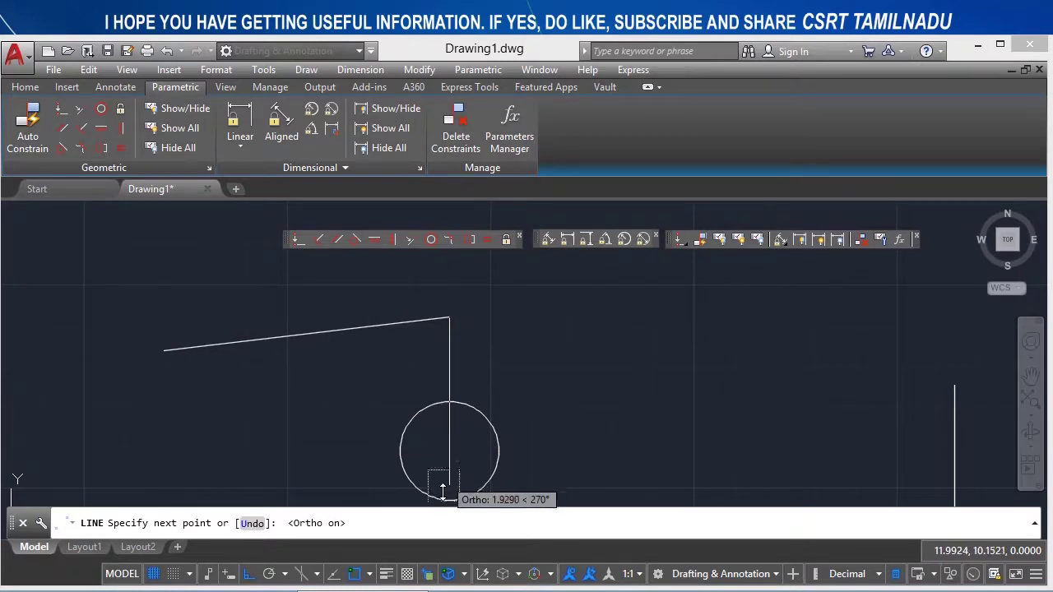
click(442, 489)
key(Return)
Step: Move the circle right by its centre grip, dragging the line's end along
click(496, 432)
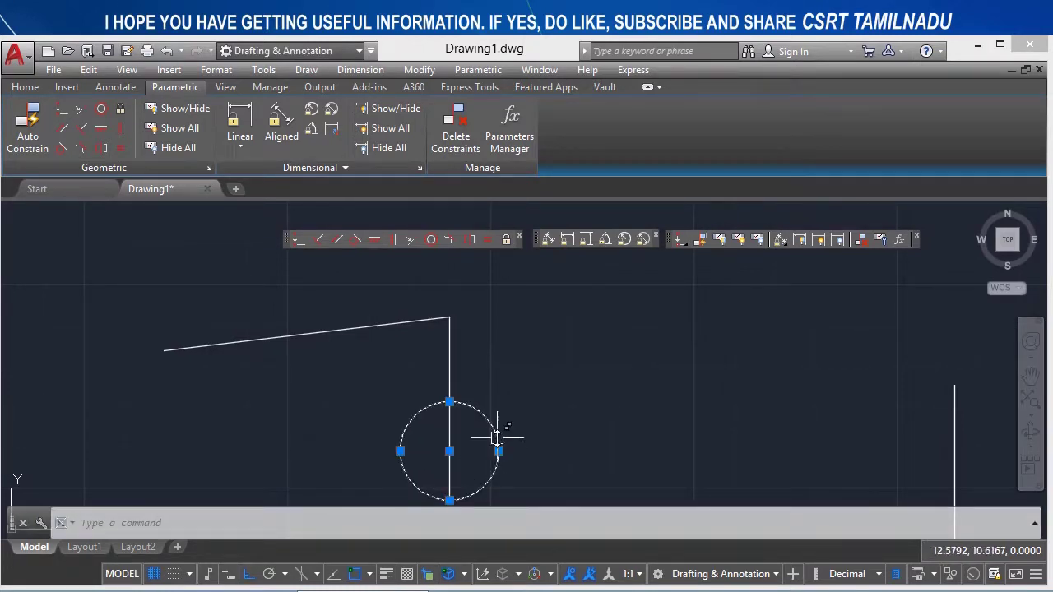
click(416, 318)
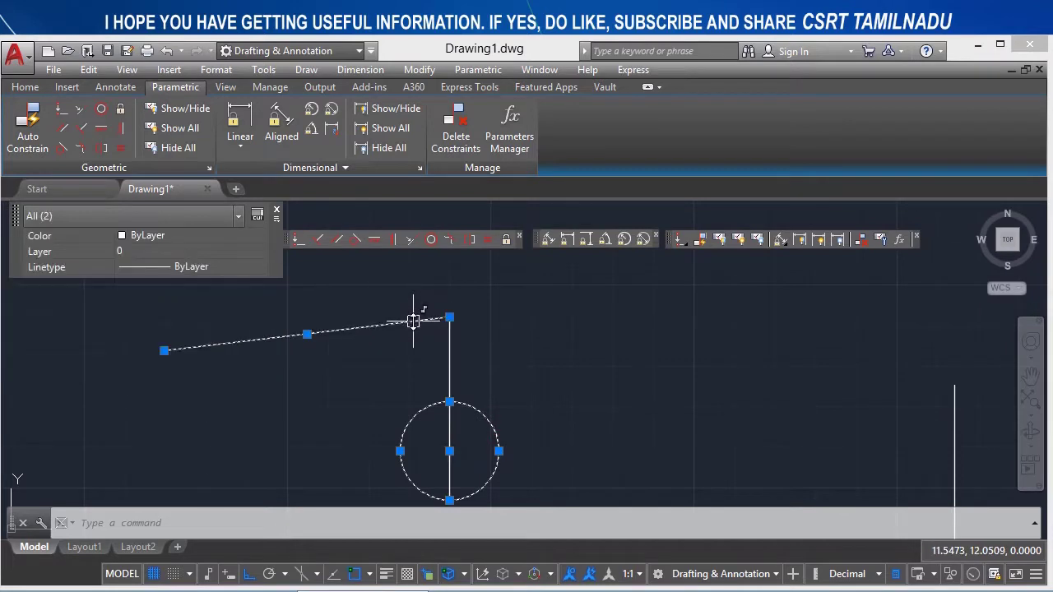
key(Escape)
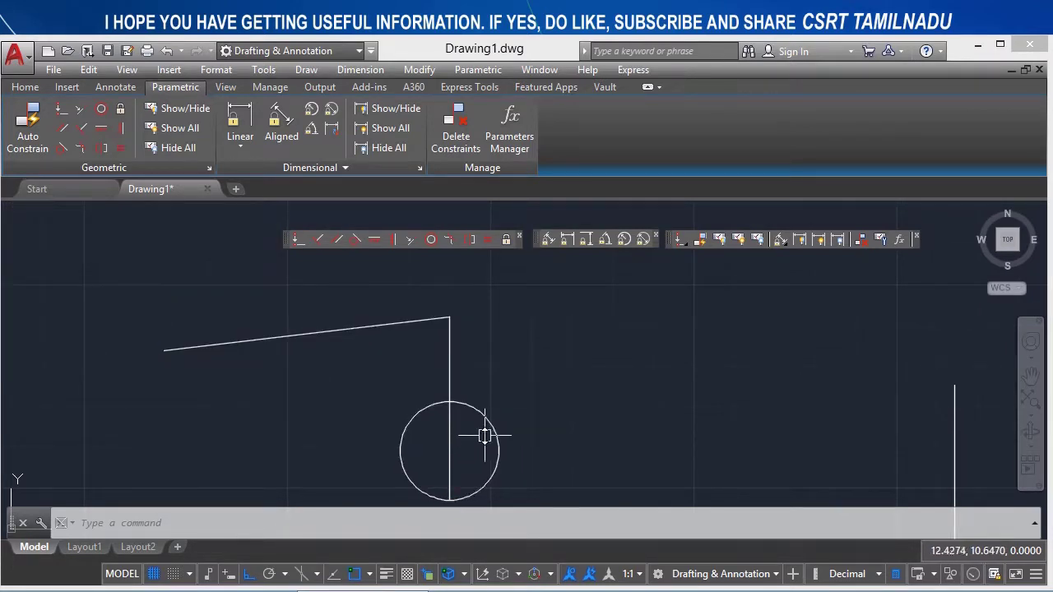
click(489, 429)
click(449, 450)
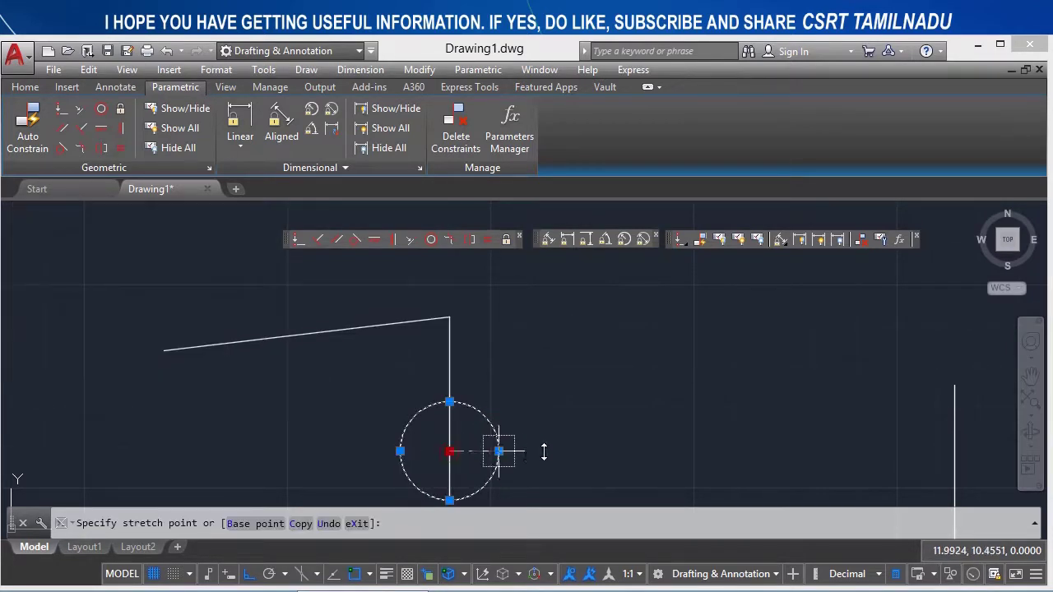
click(555, 450)
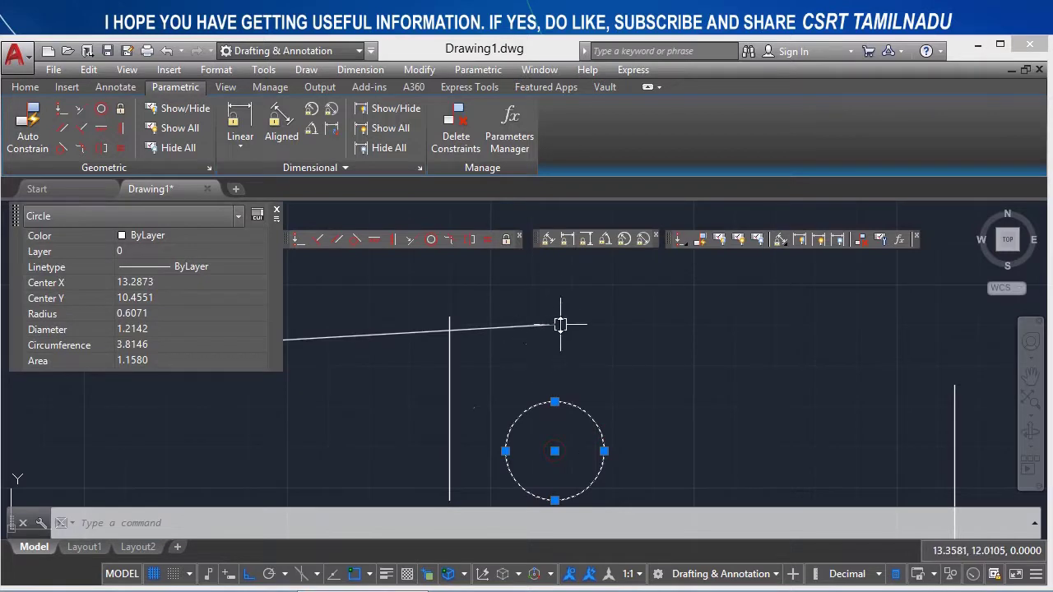
key(Escape)
Step: Shorten the slanted line via its right grip, with the circle following beneath
click(484, 396)
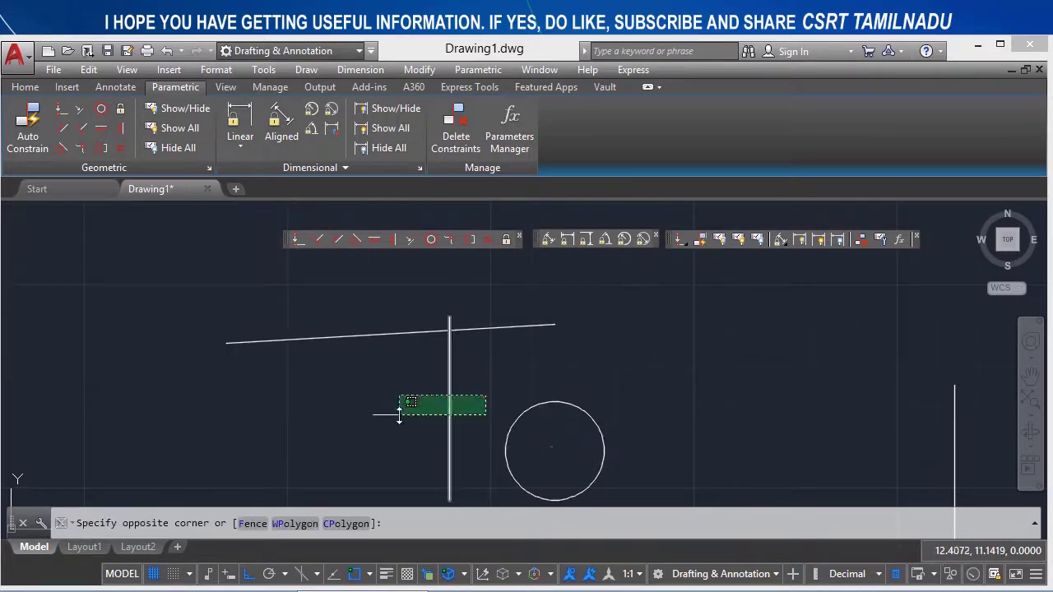
click(393, 419)
click(554, 324)
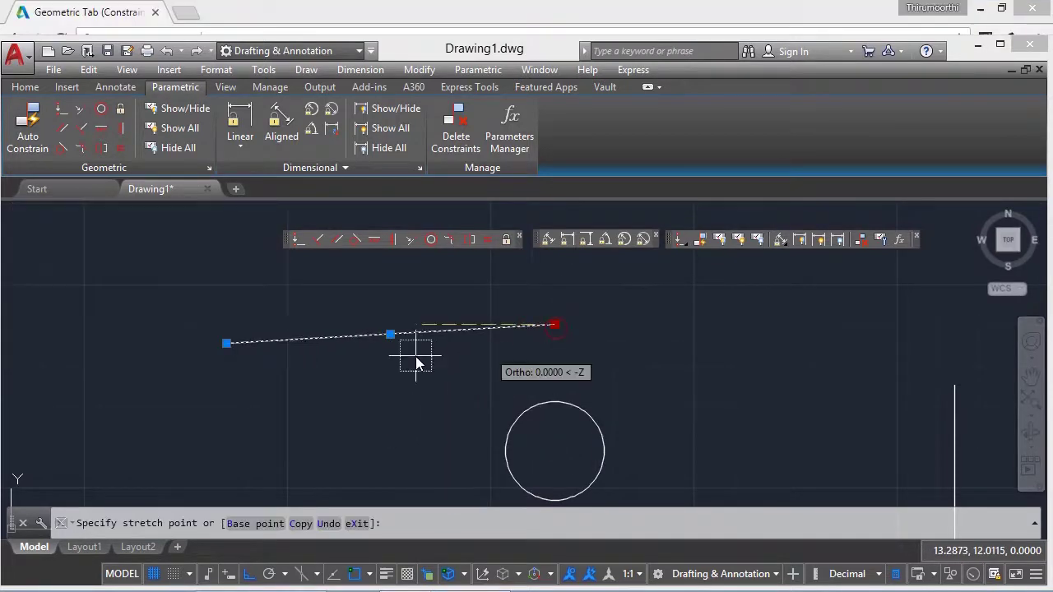
click(416, 361)
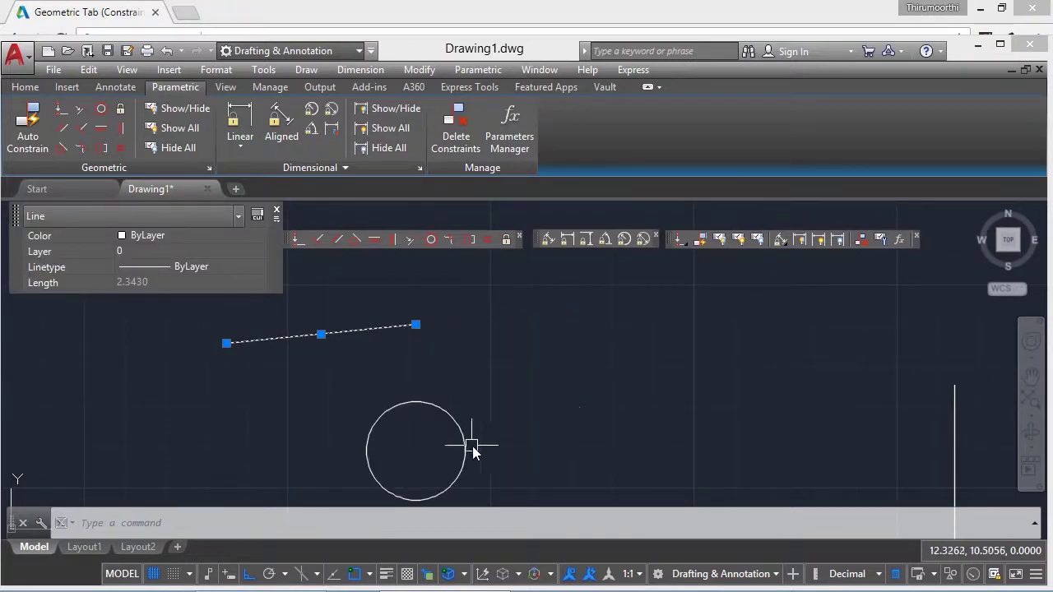
key(Escape)
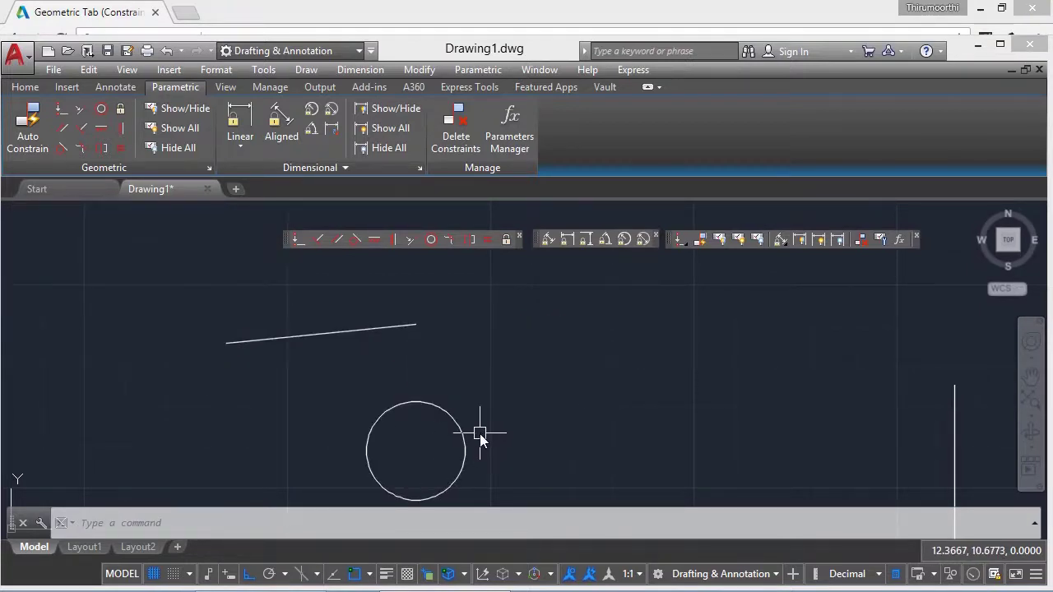
Step: Run AUTOCONSTRAIN and set all geometric constraint types to display in its settings
text(AUTOC)
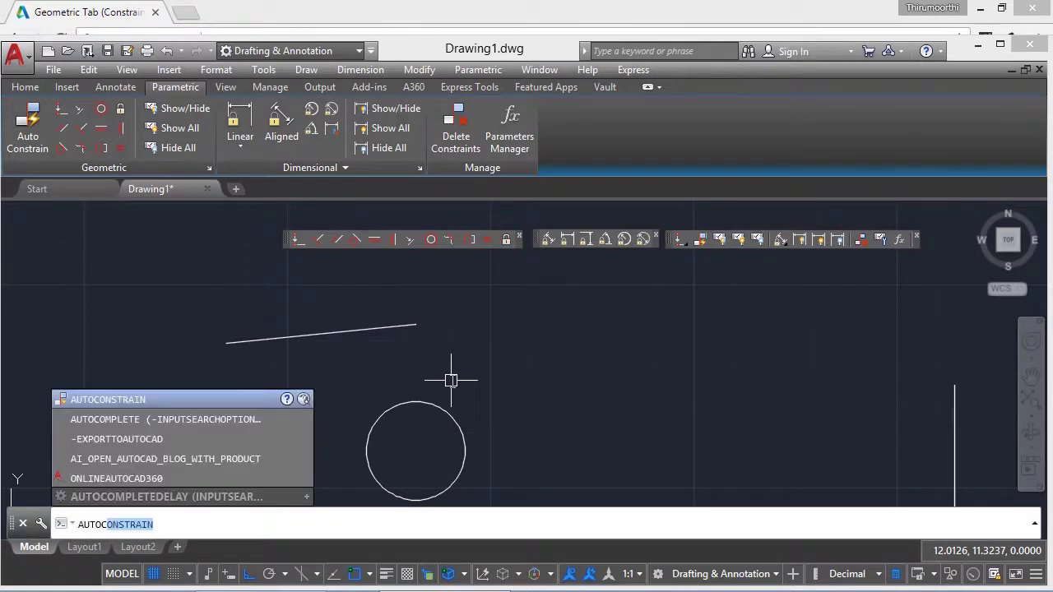
key(Return)
text(S)
key(Return)
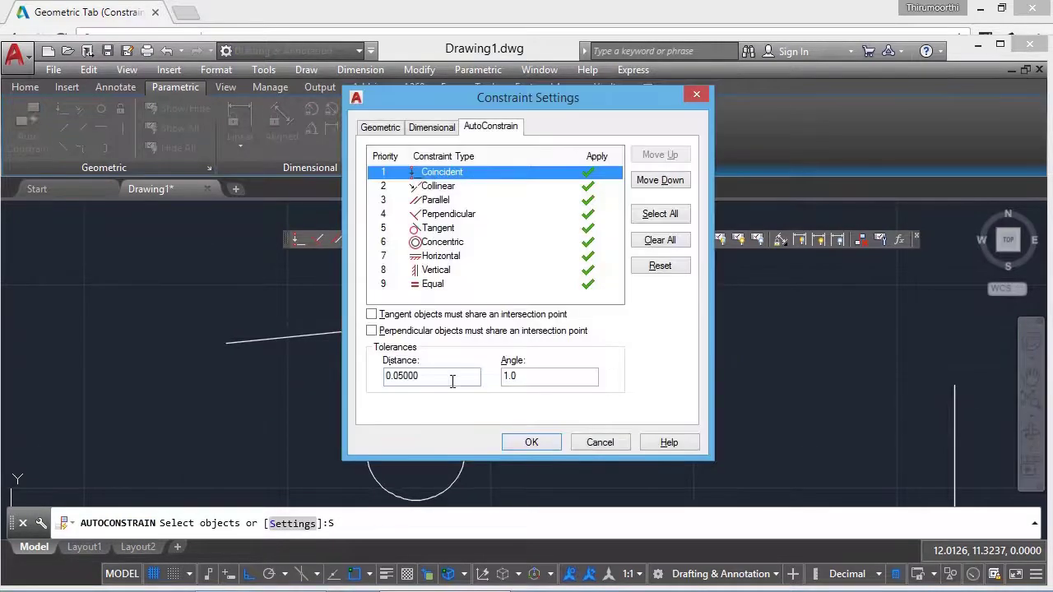
click(393, 125)
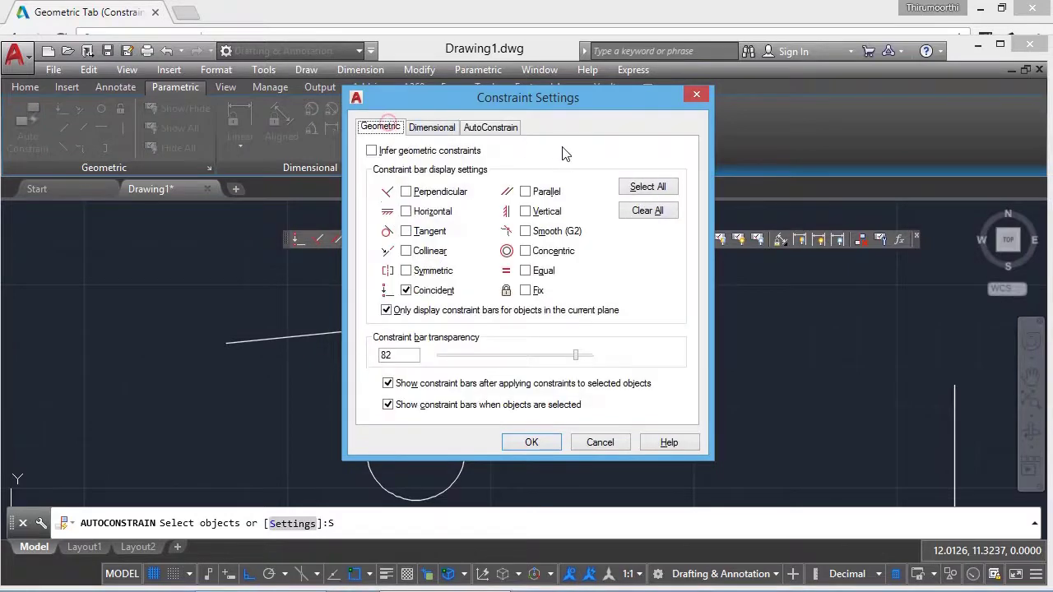
click(639, 189)
click(535, 440)
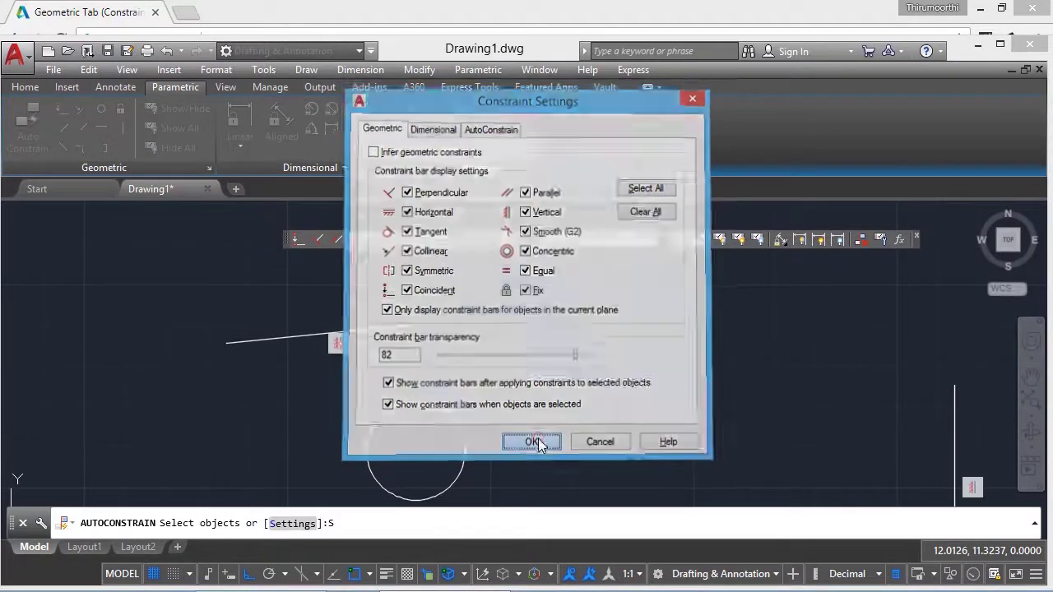
scroll(505, 417, down, 4)
Step: End AUTOCONSTRAIN, leaving vertical constraint markers on both lines and the circle
scroll(505, 418, up, 2)
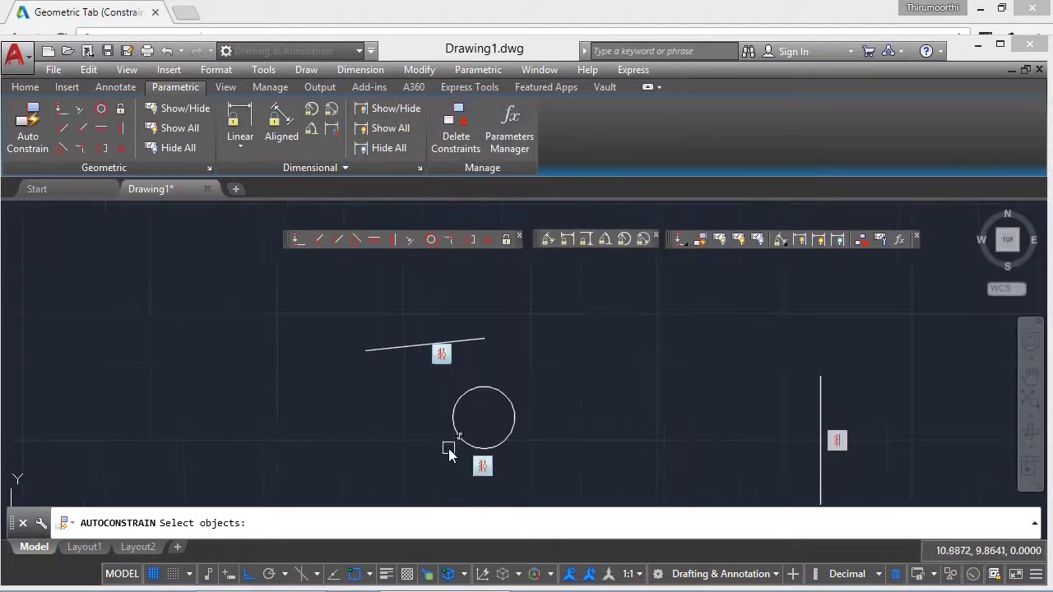
key(Escape)
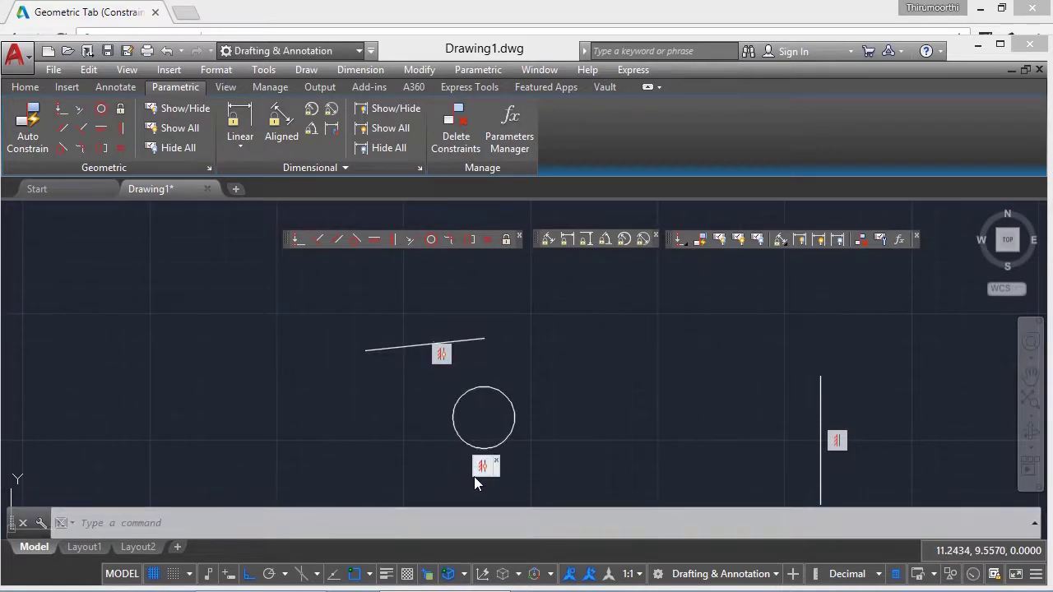